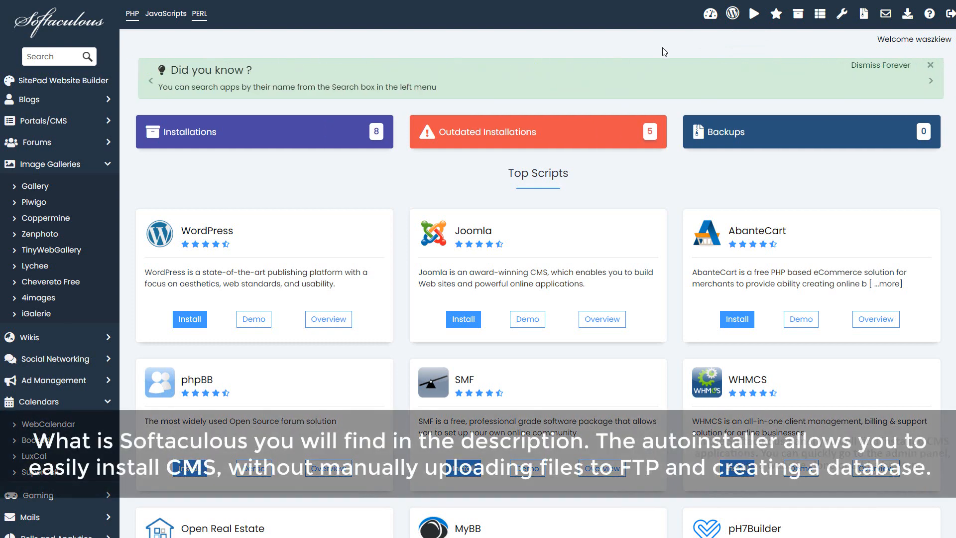
Step: Open the WordPress installer in Softaculous and bring up its Install form
scroll(53, 175, down, 5)
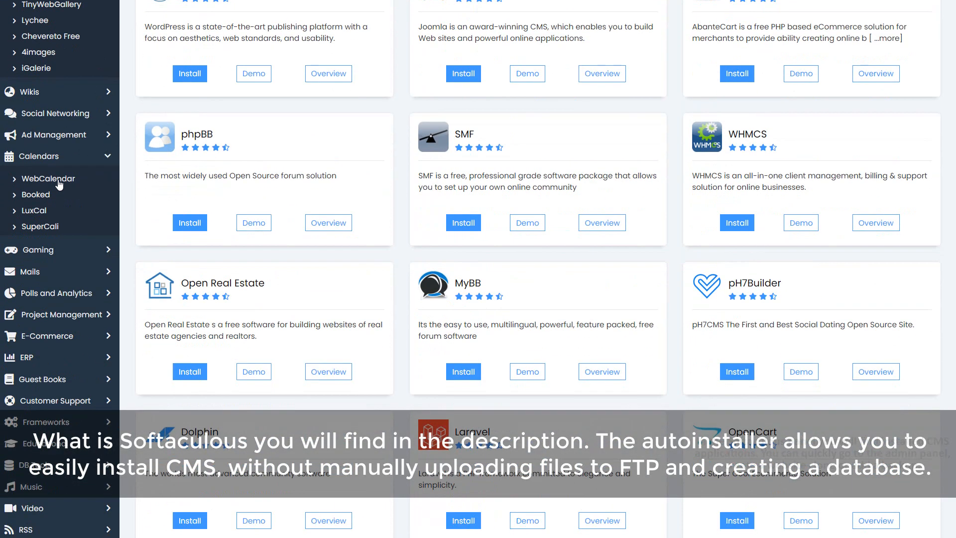
scroll(59, 184, up, 5)
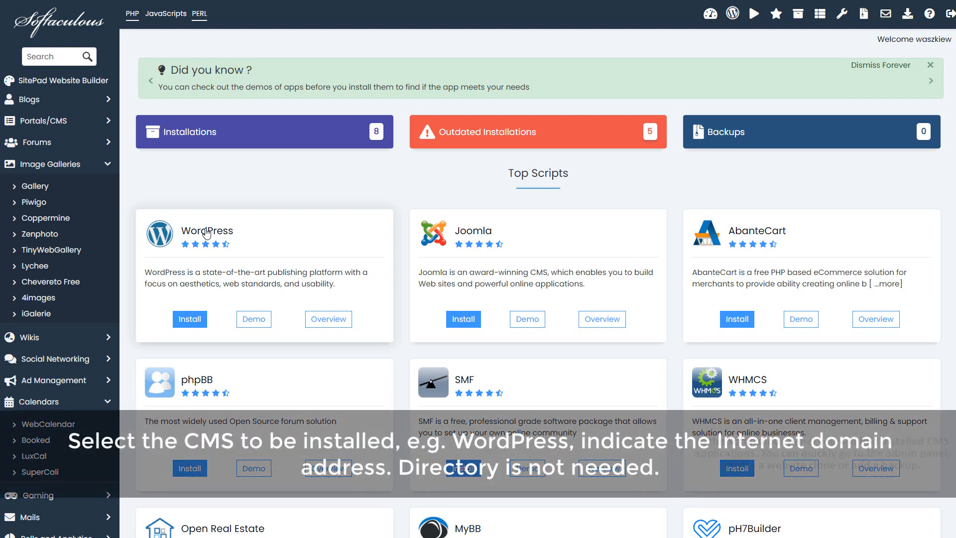
click(206, 232)
scroll(209, 232, down, 1)
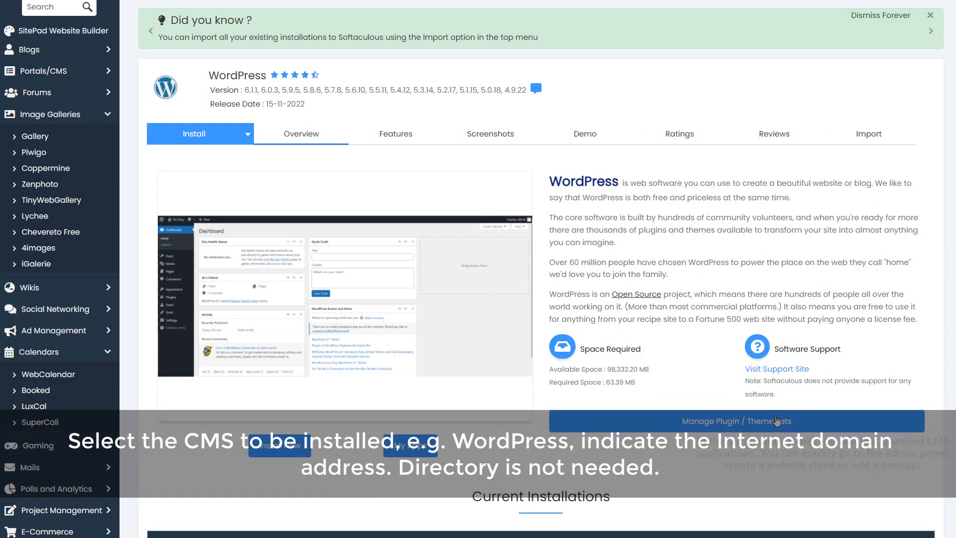
click(281, 452)
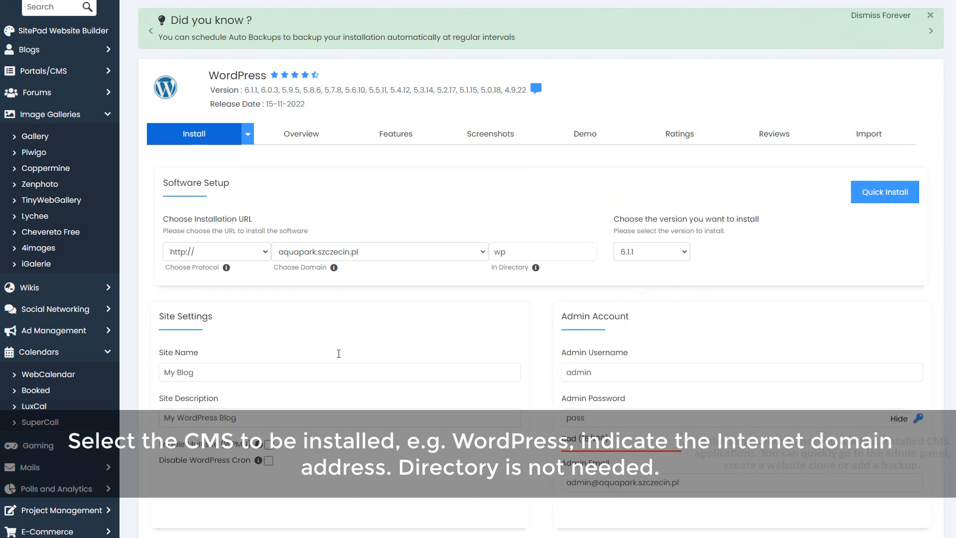
Step: Target wp.loveopole.pl with no subdirectory, keeping WordPress version 6.1.1
click(464, 251)
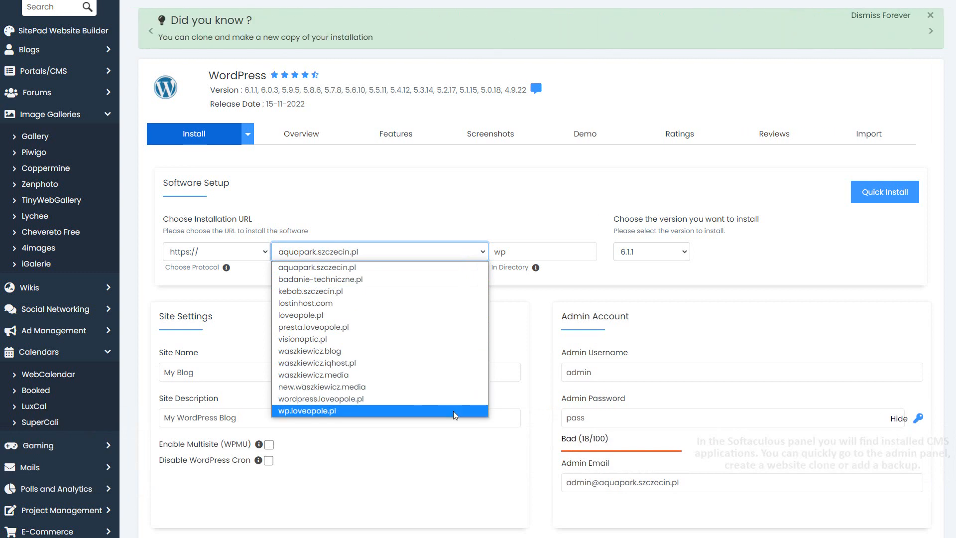
click(453, 410)
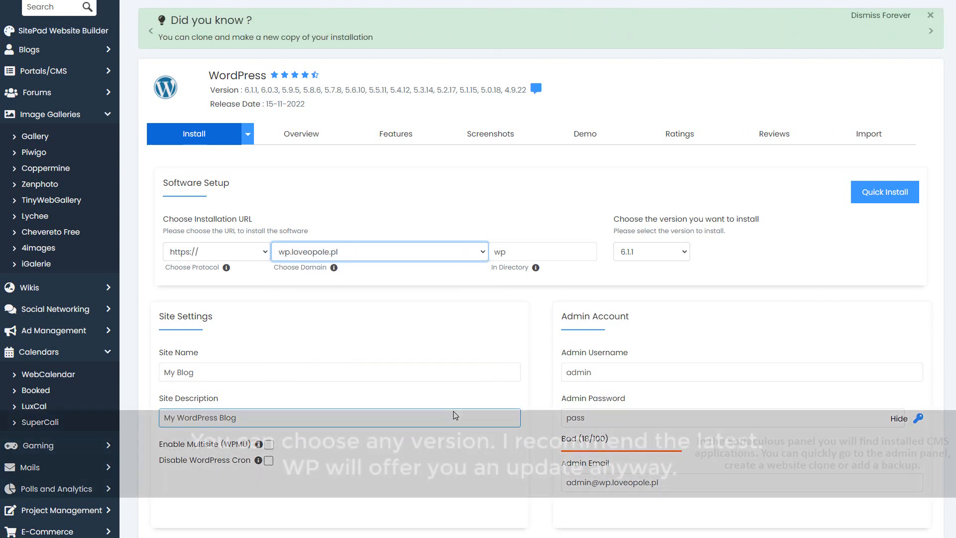
click(526, 252)
key(BackSpace)
key(BackSpace)
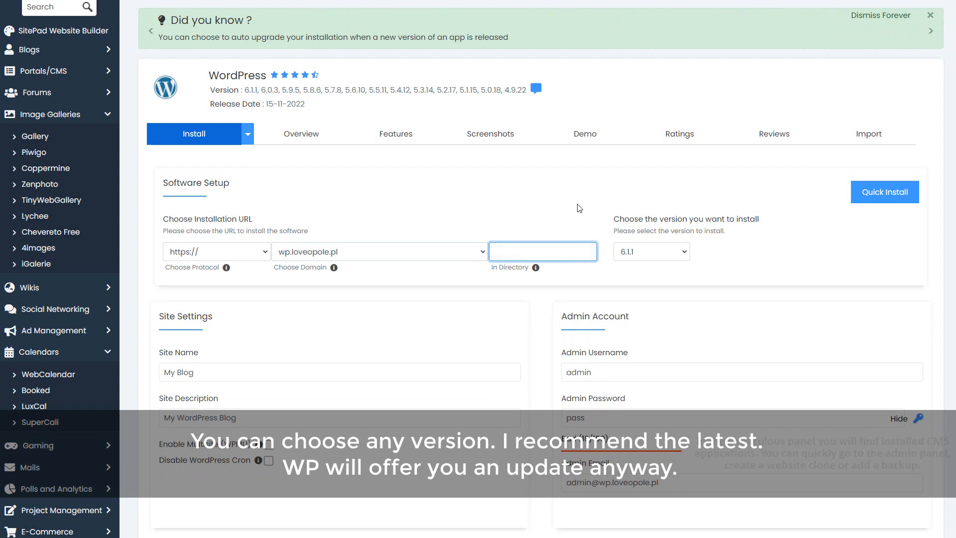
click(662, 253)
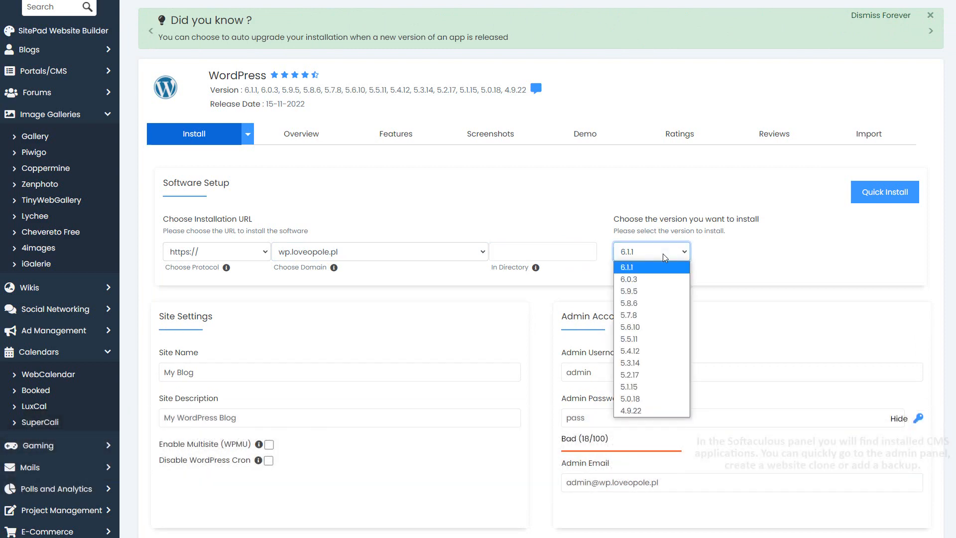
click(662, 253)
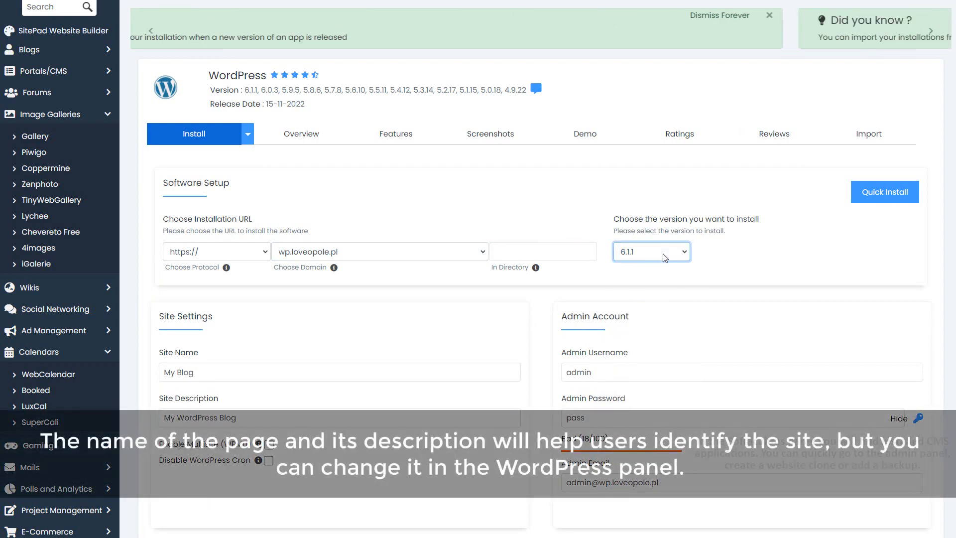
scroll(664, 257, down, 2)
Step: Rename the site to 'New Website' and change the admin username to a custom one
click(321, 272)
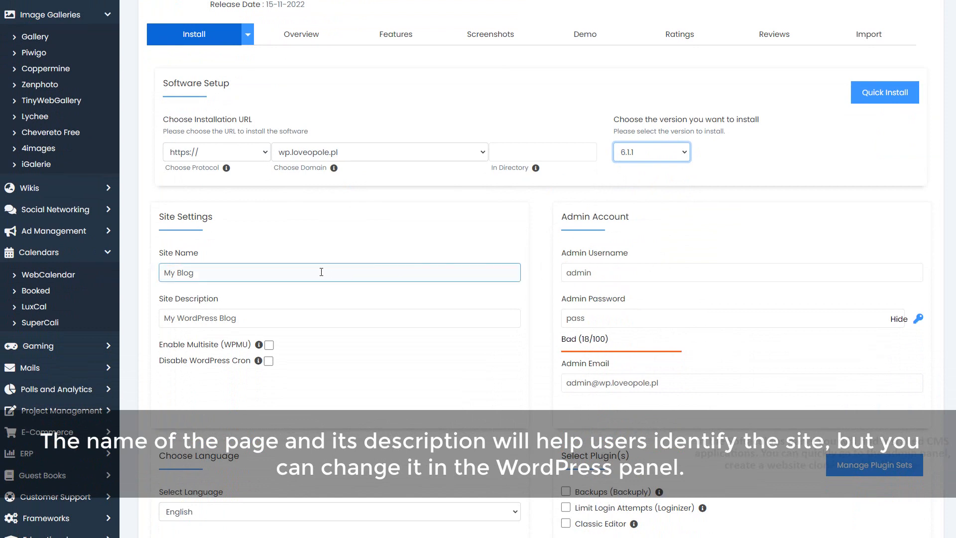
triple_click(288, 272)
text(New Website)
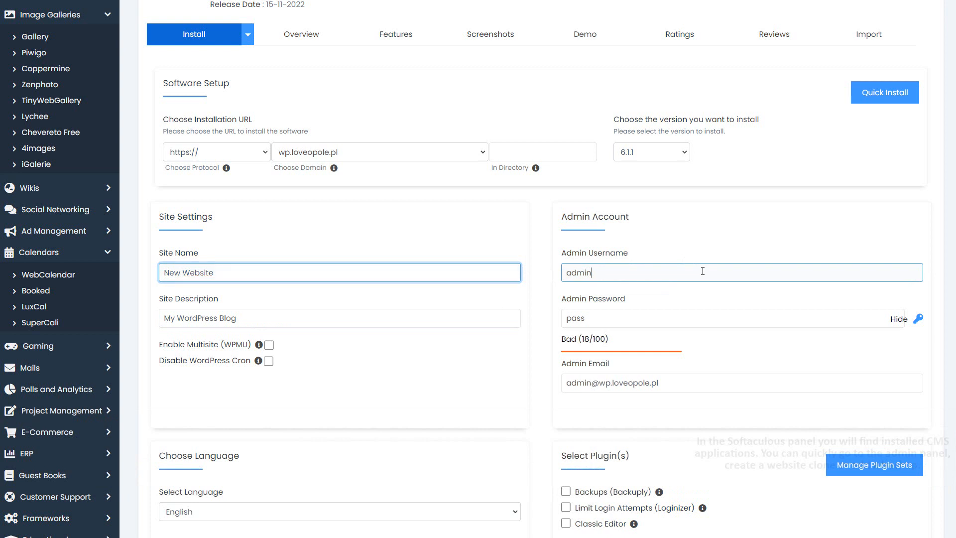
click(702, 271)
text(.new)
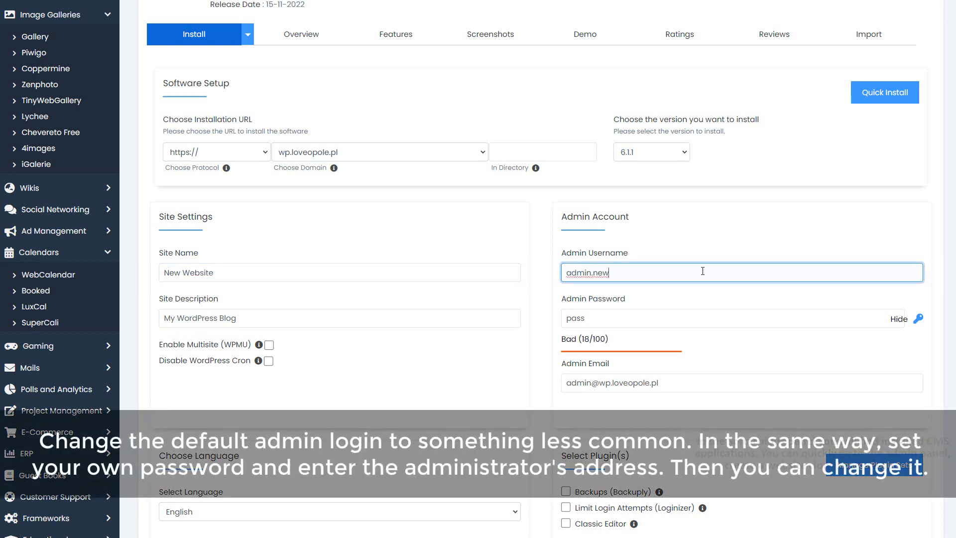
Step: Set a strong custom admin password and replace the default admin e-mail address
click(742, 321)
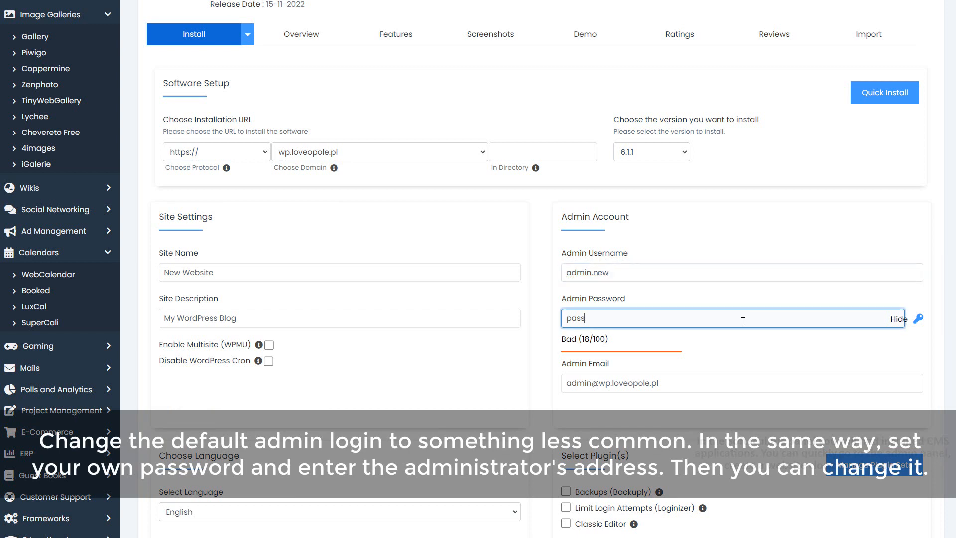
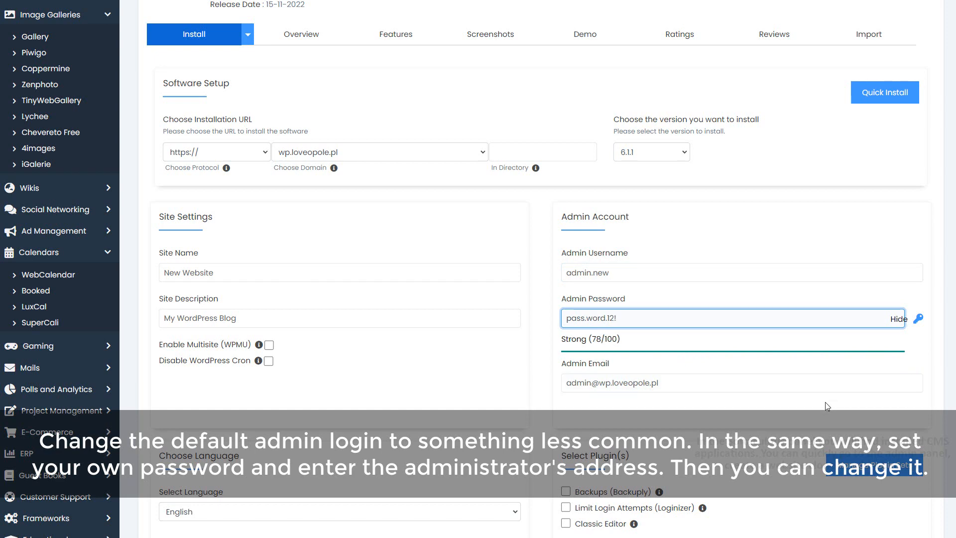
click(801, 384)
key(ctrl+a)
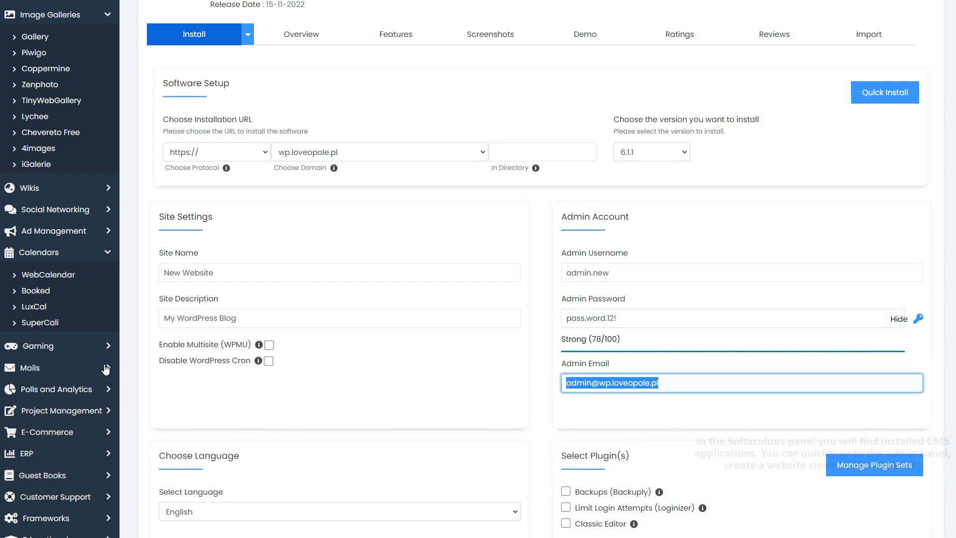
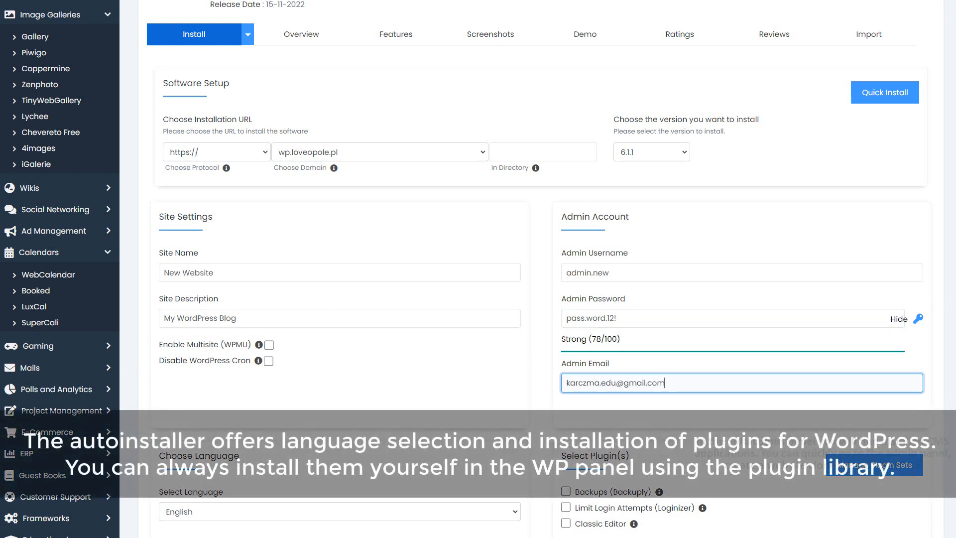
Step: Keep English as the site language
click(599, 121)
scroll(451, 203, down, 6)
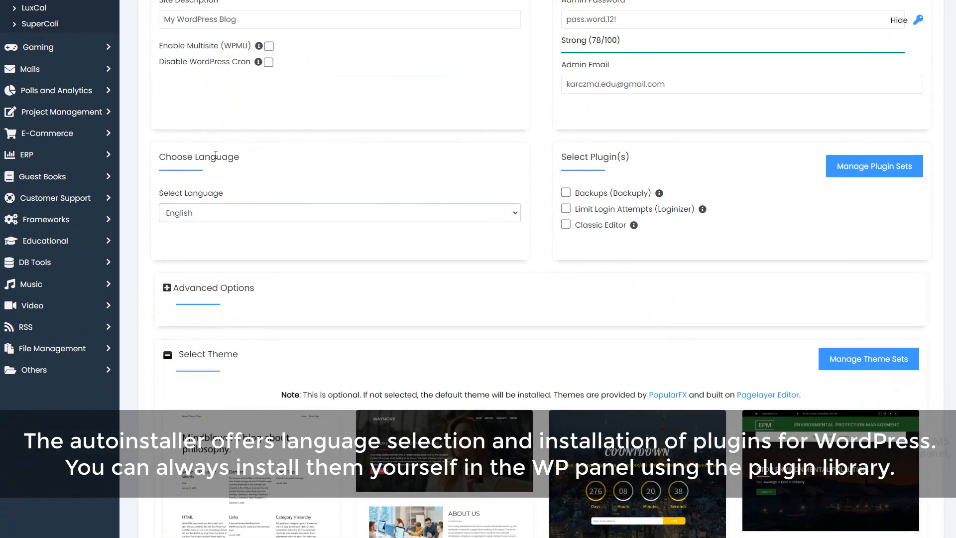
click(283, 217)
click(283, 217)
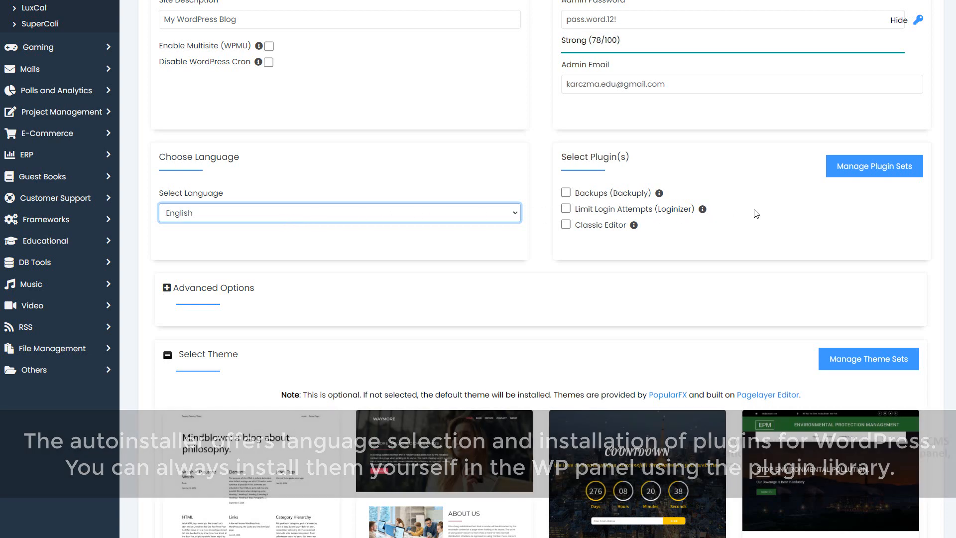
Step: Expand Advanced Options and confirm database name wp645 and table prefix wpdc_
scroll(754, 285, down, 2)
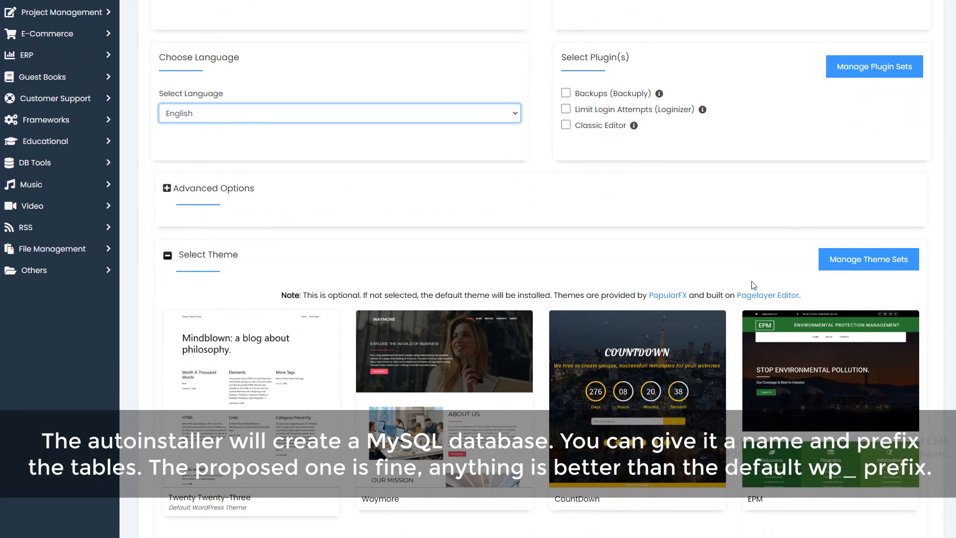
click(167, 188)
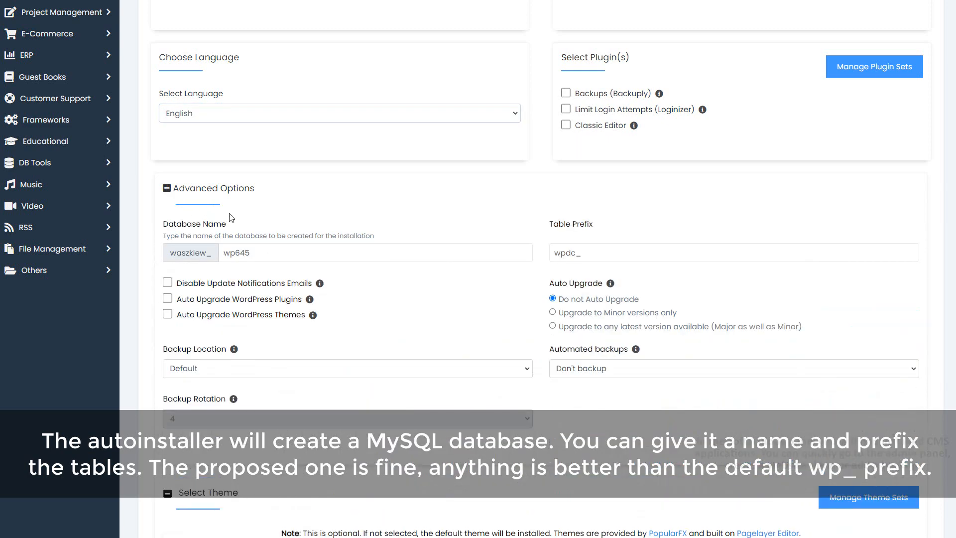
click(319, 254)
click(664, 257)
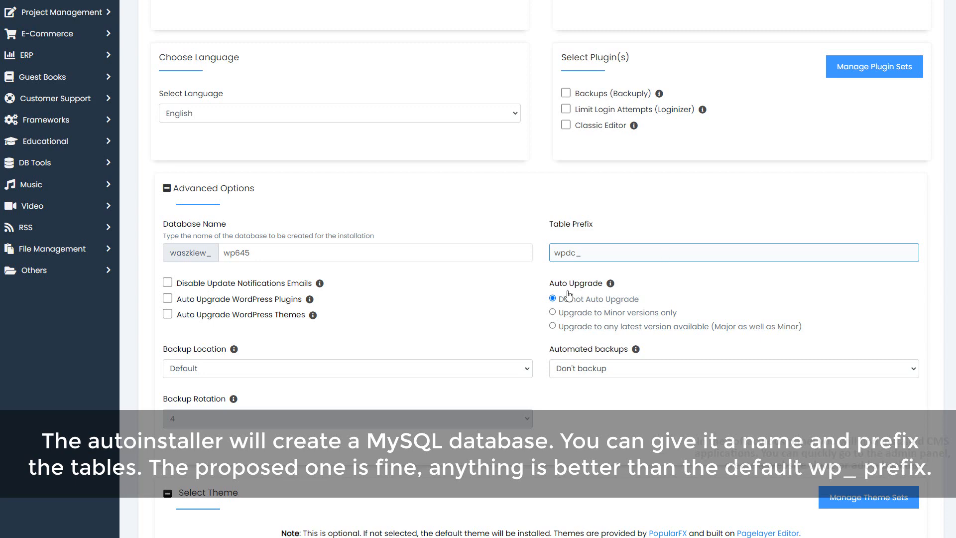
Step: Enter the e-mail address for installation details and start the WordPress installation
scroll(398, 373, down, 8)
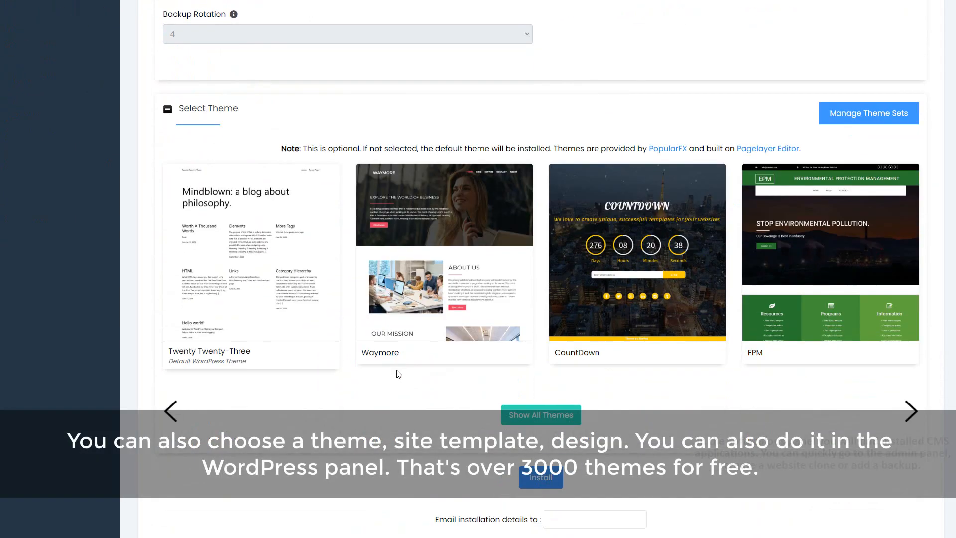
scroll(398, 374, down, 2)
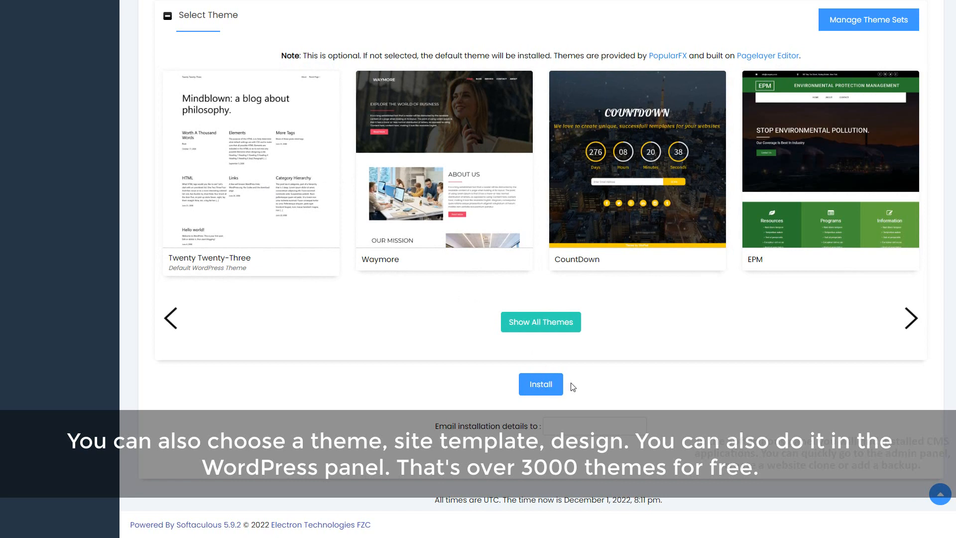
click(579, 431)
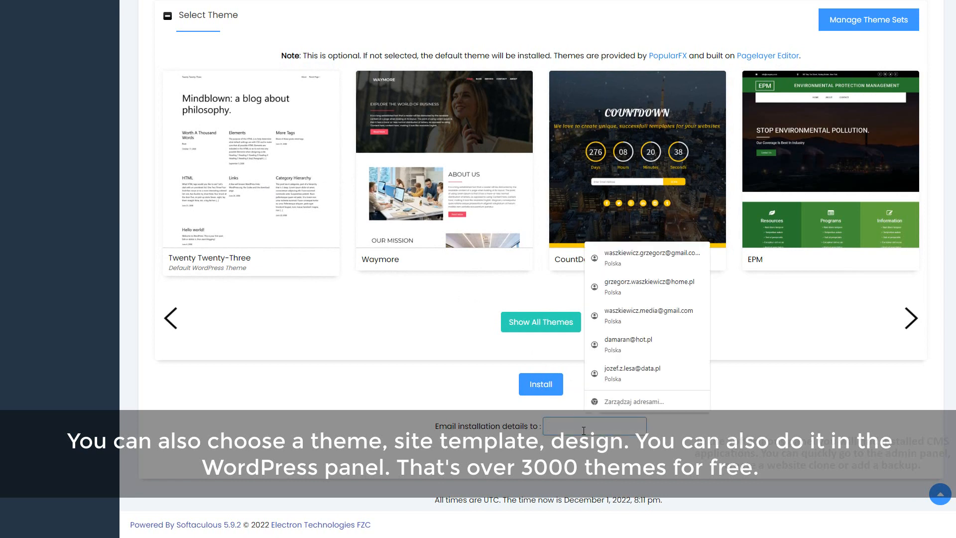
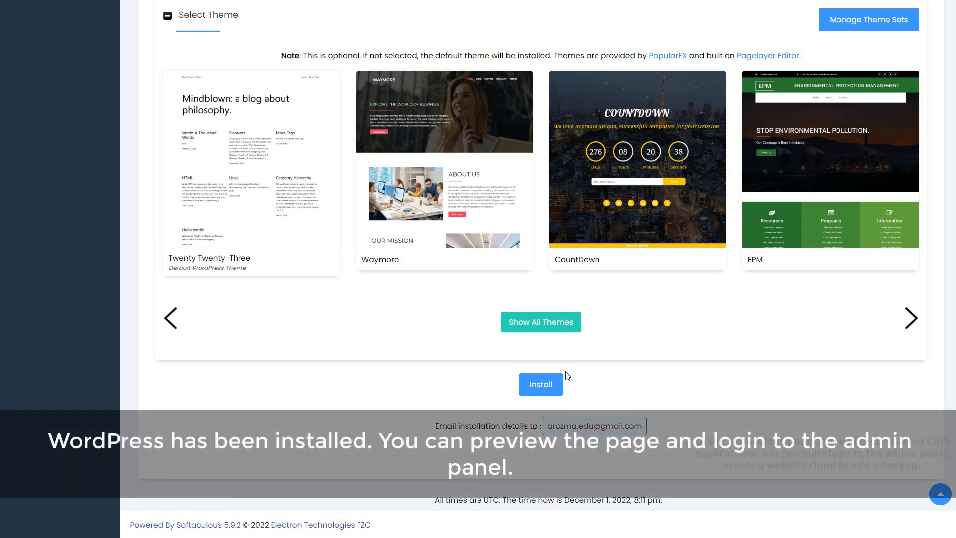
click(533, 389)
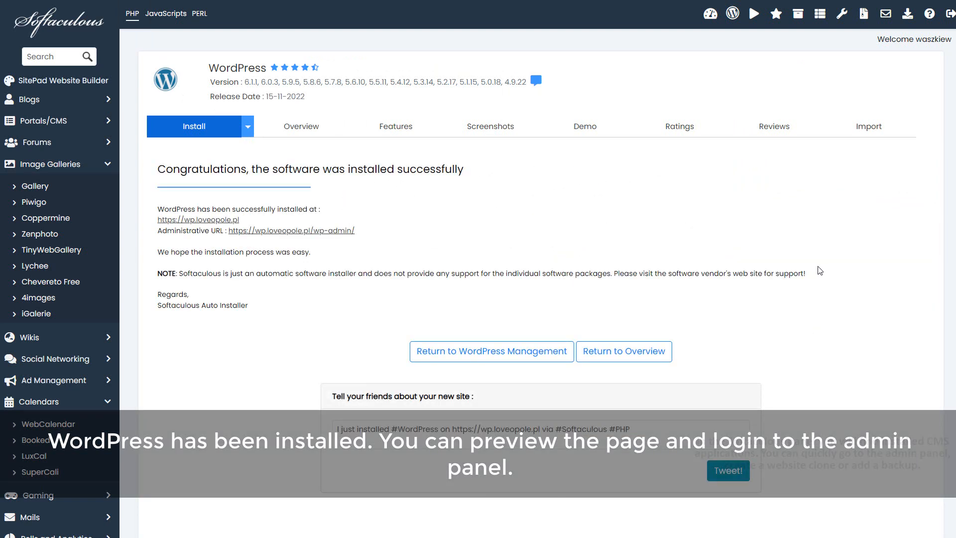
Step: Open the new site's front page, then its /wp-admin/ login page
scroll(820, 270, down, 2)
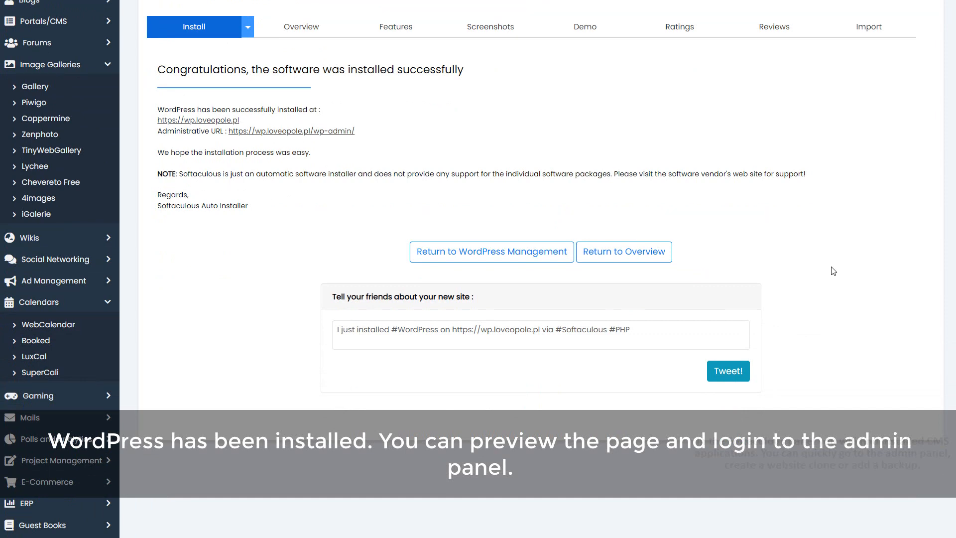
scroll(833, 270, up, 1)
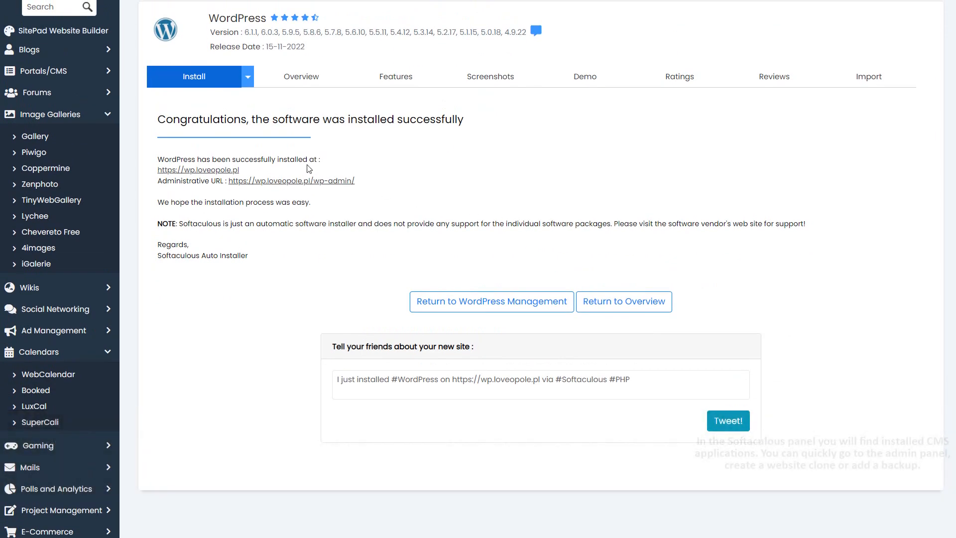
click(230, 170)
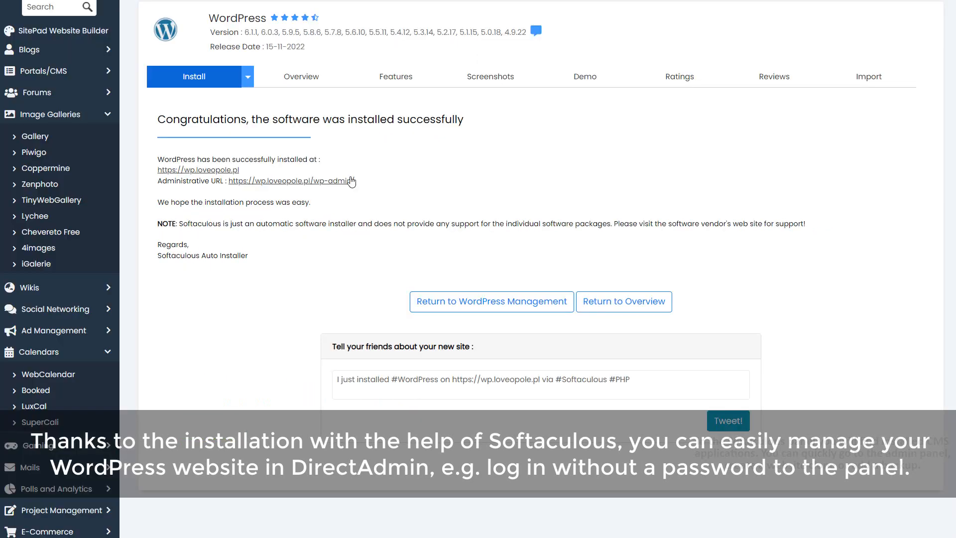
click(350, 181)
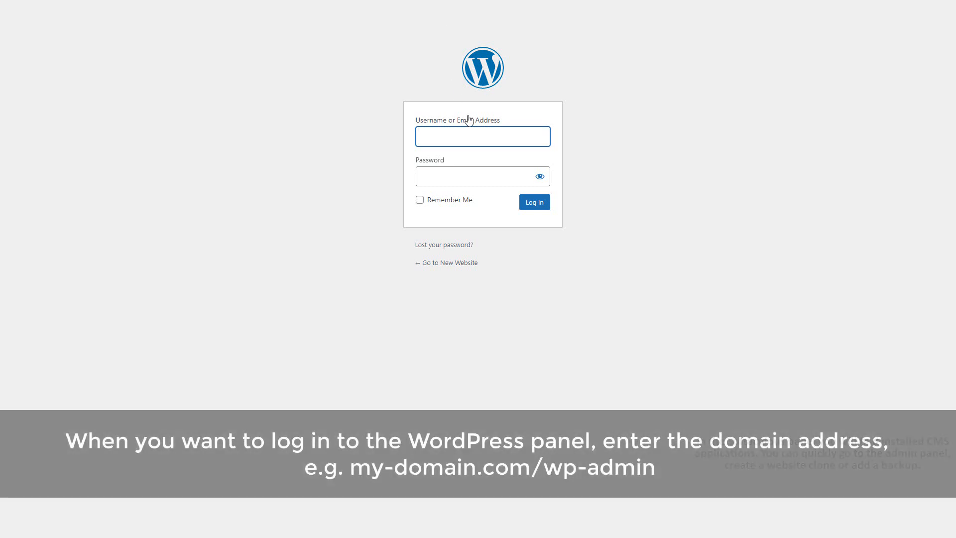
Step: Log in to WordPress with the custom admin username and password
text(admin.new)
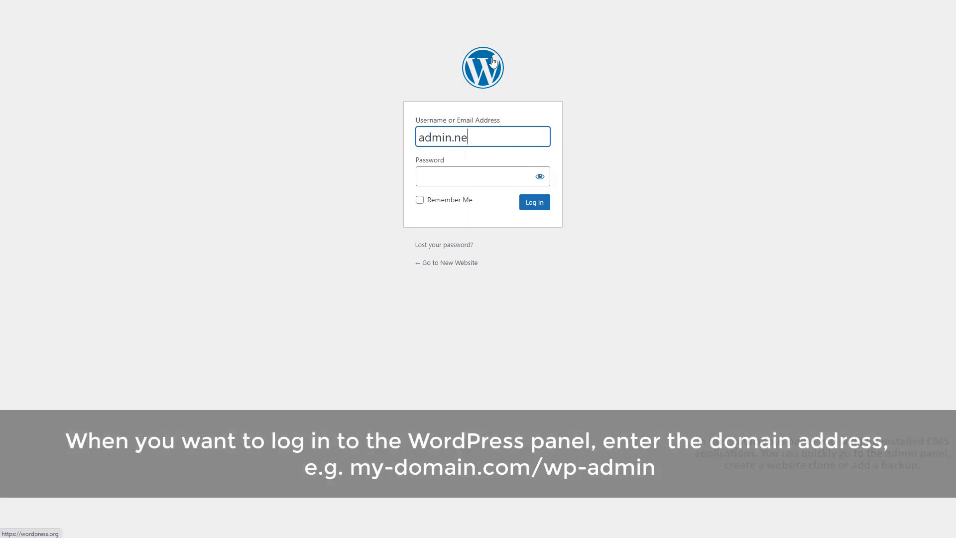
key(Tab)
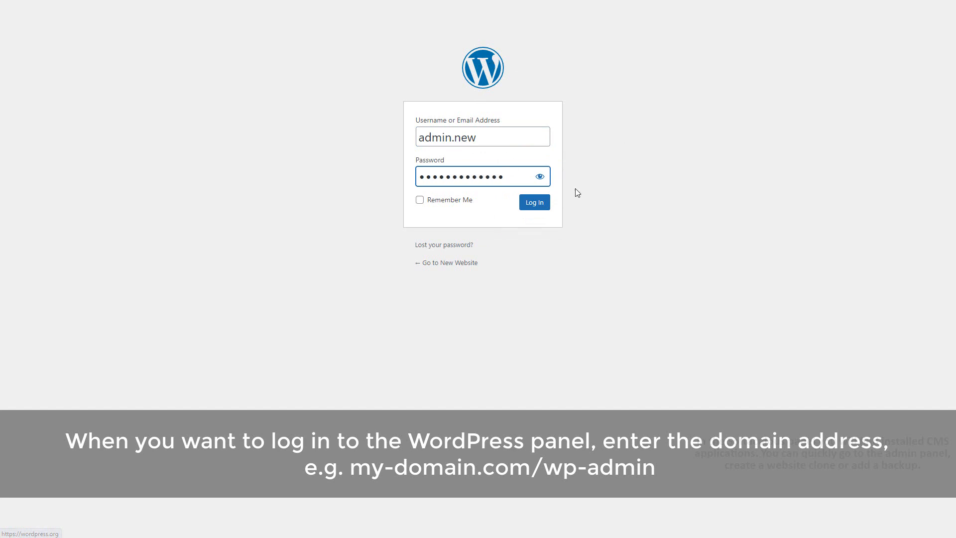
click(538, 202)
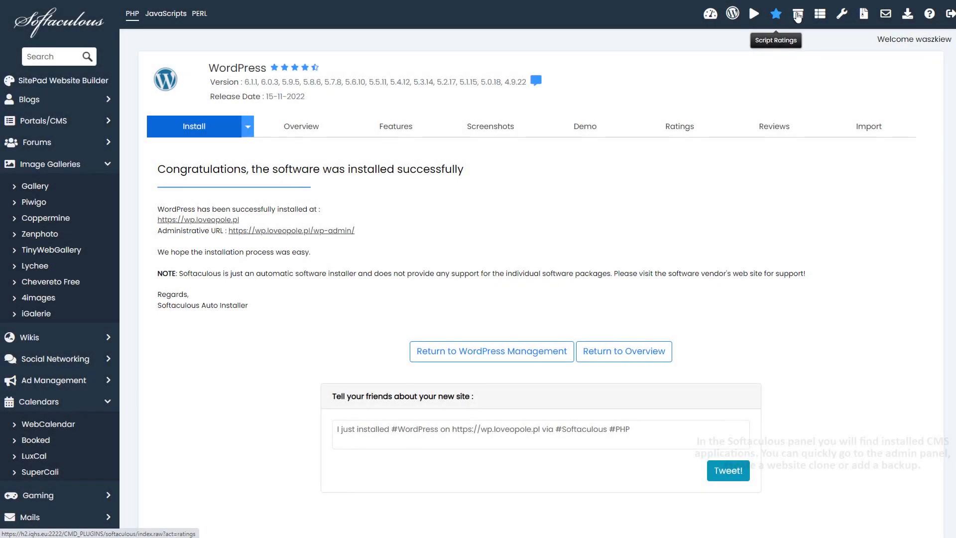
Step: Leave Softaculous and return to the DirectAdmin control panel home
click(798, 13)
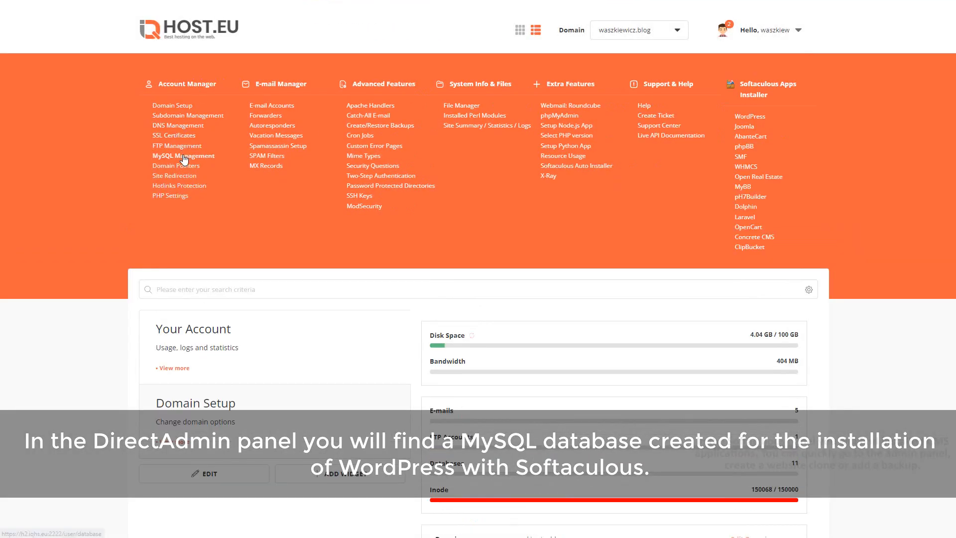
Step: Review the 11 databases in MySQL Management, including wp645, then go to File Manager
click(183, 158)
scroll(189, 161, down, 3)
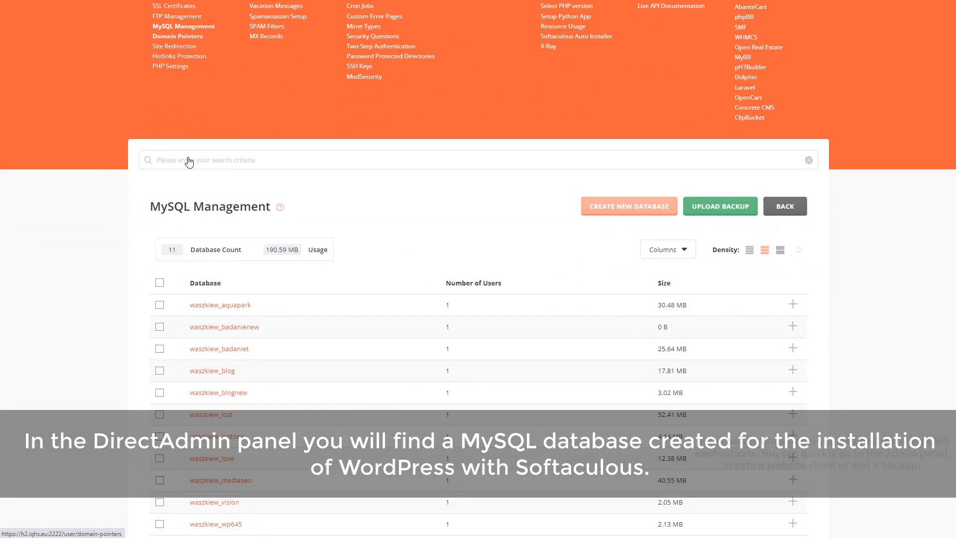
scroll(189, 161, down, 1)
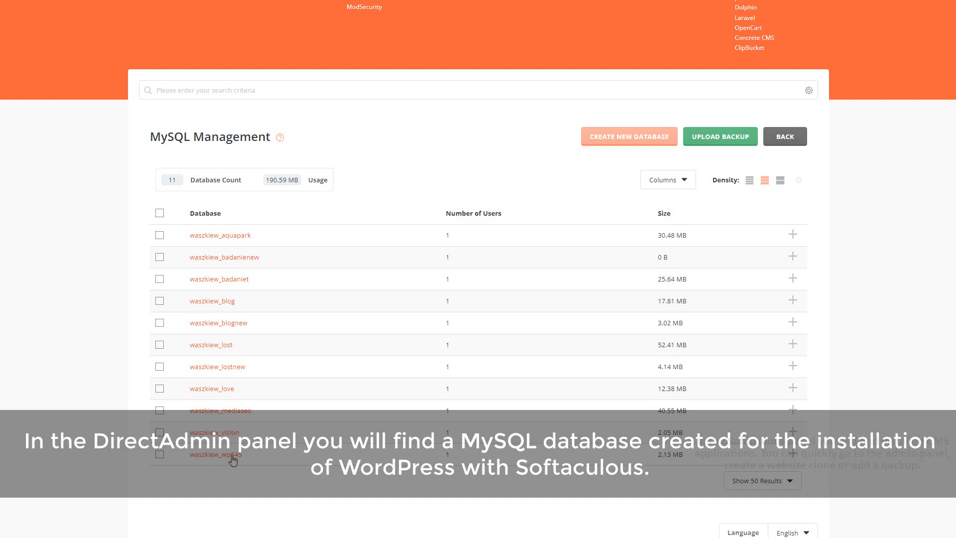
scroll(278, 461, up, 4)
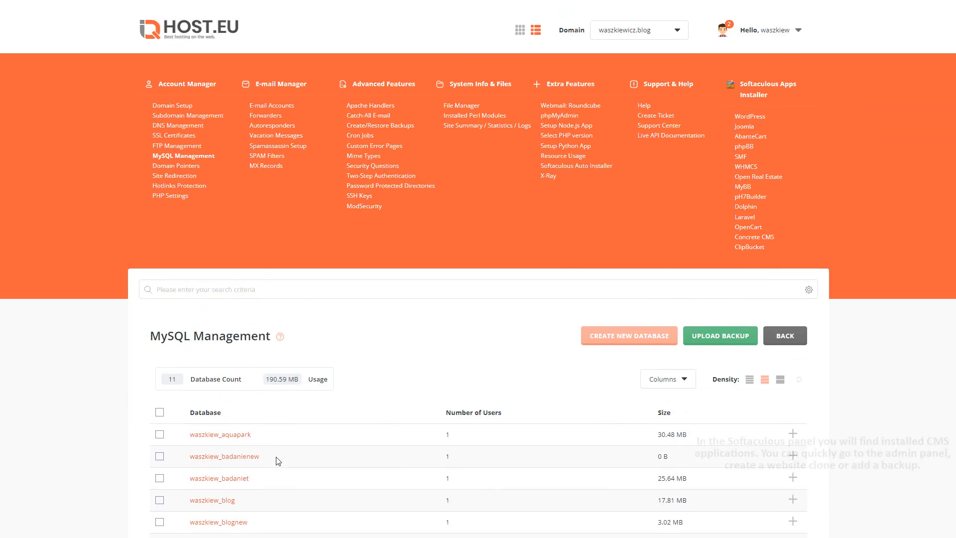
click(462, 106)
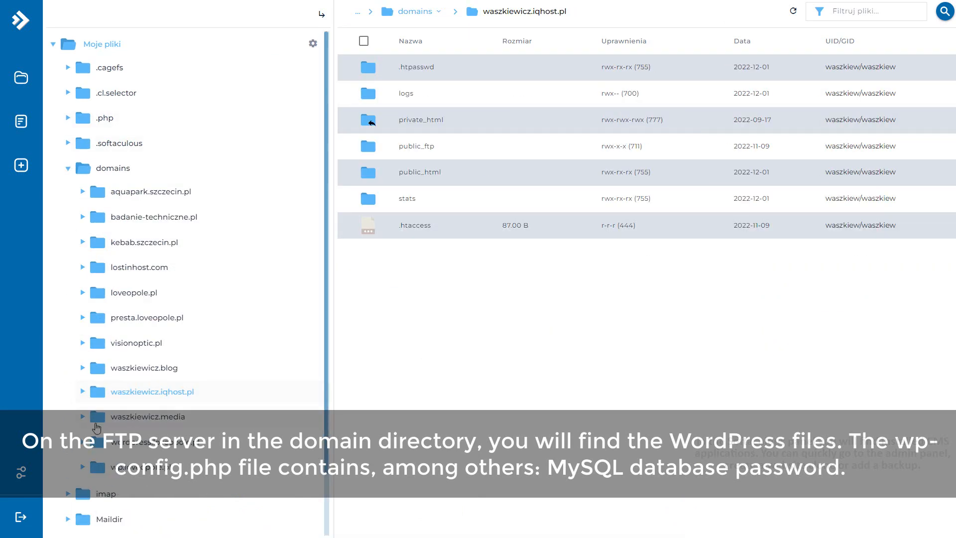
Step: Browse into wp.loveopole.pl's public_html folder and look through the WordPress files
click(97, 472)
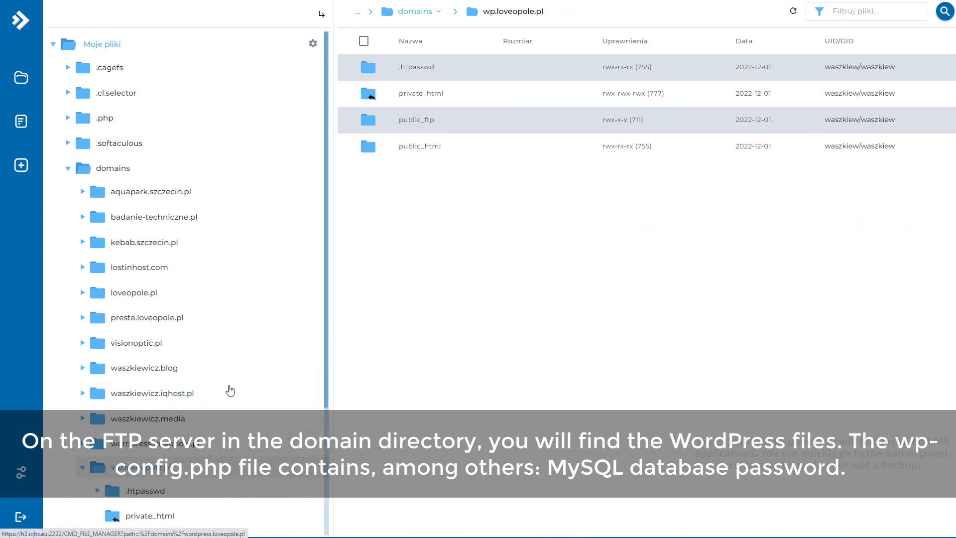
double_click(465, 153)
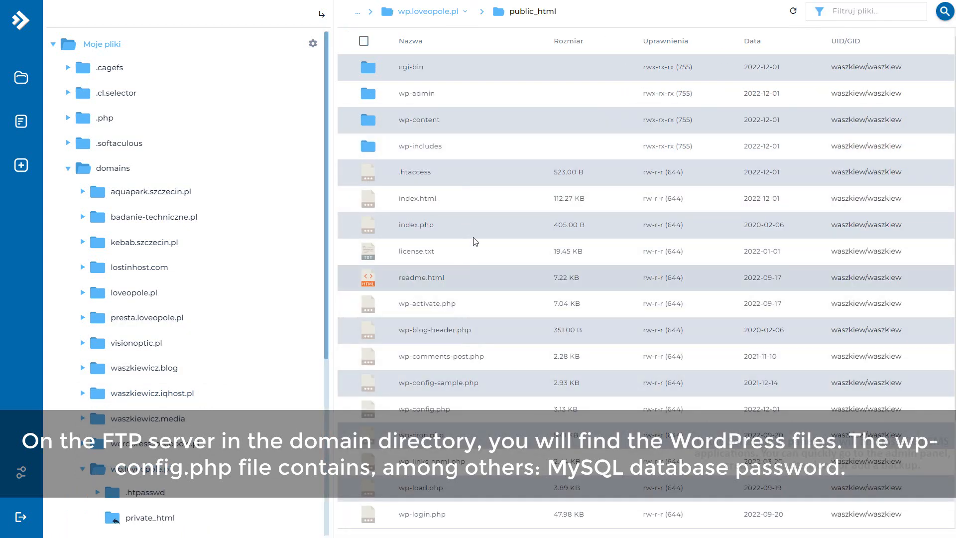
scroll(474, 178, down, 3)
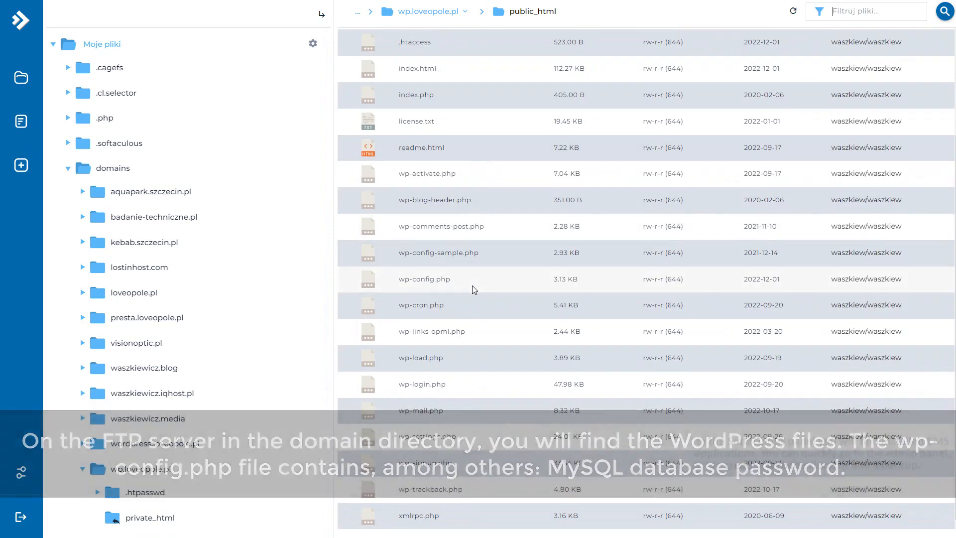